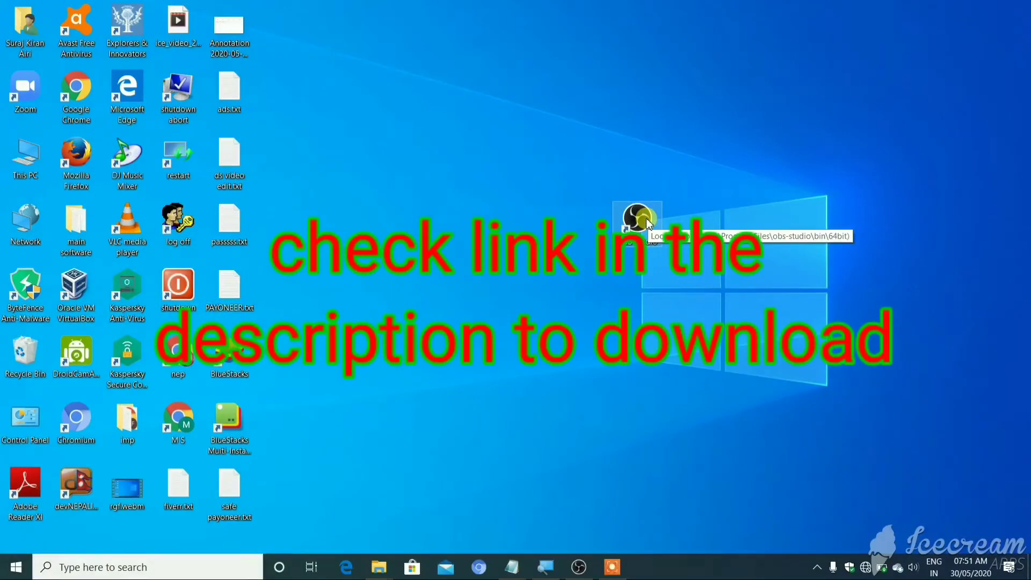
# Bring the already running OBS Studio window to the front without launching a second instance.
pyautogui.moveTo(648, 222)
pyautogui.mouseDown()
pyautogui.moveTo(735, 193)
pyautogui.moveTo(639, 194)
pyautogui.moveTo(697, 308)
pyautogui.moveTo(618, 204)
pyautogui.moveTo(649, 213)
pyautogui.mouseUp()
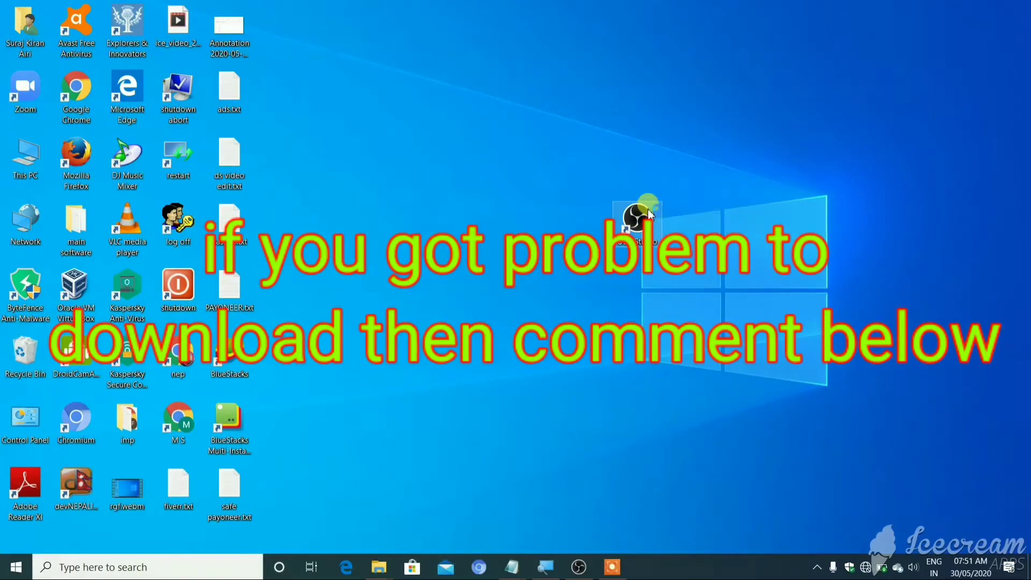
pyautogui.doubleClick(641, 218)
pyautogui.moveTo(577, 573)
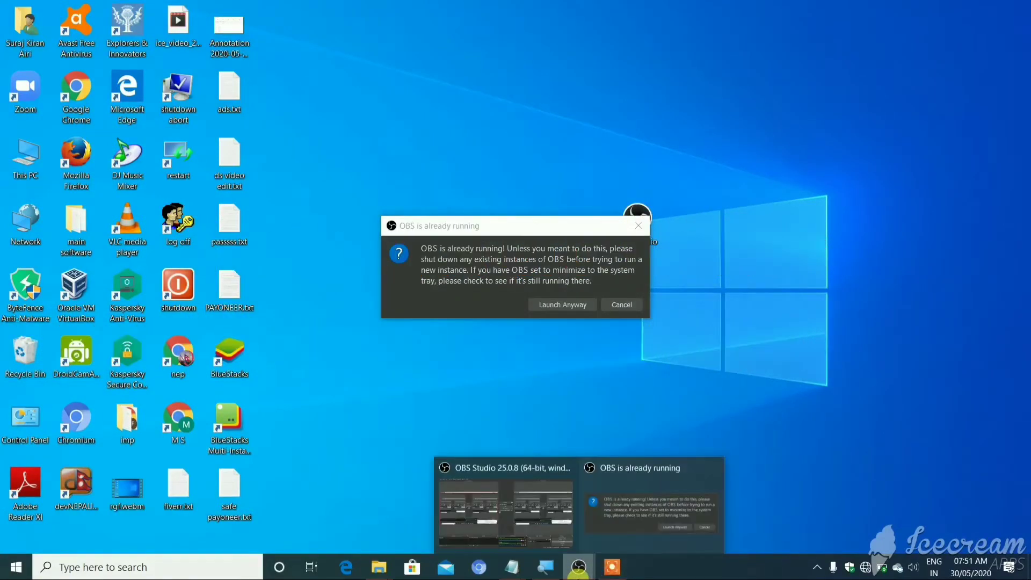
pyautogui.click(619, 305)
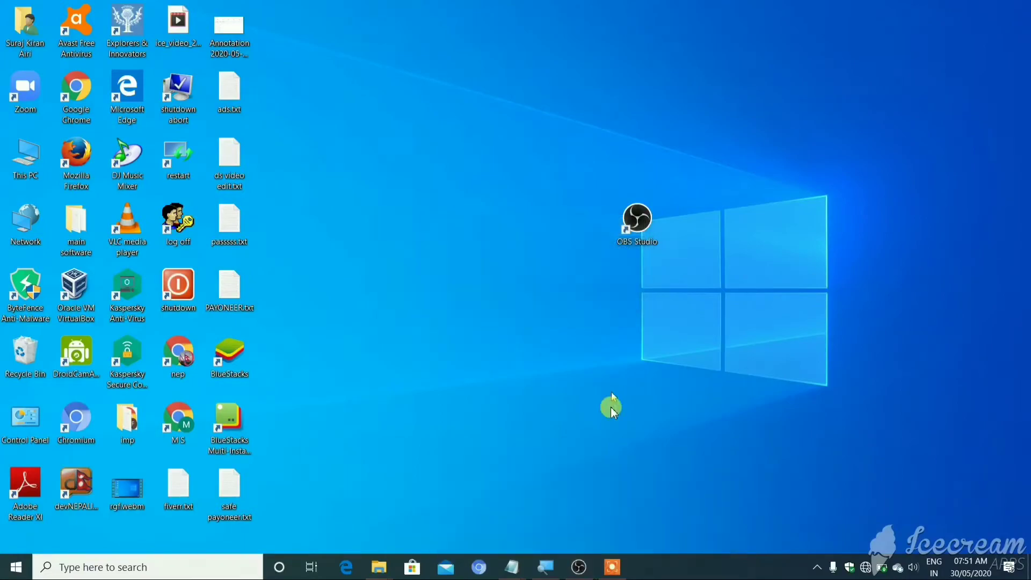
pyautogui.click(583, 564)
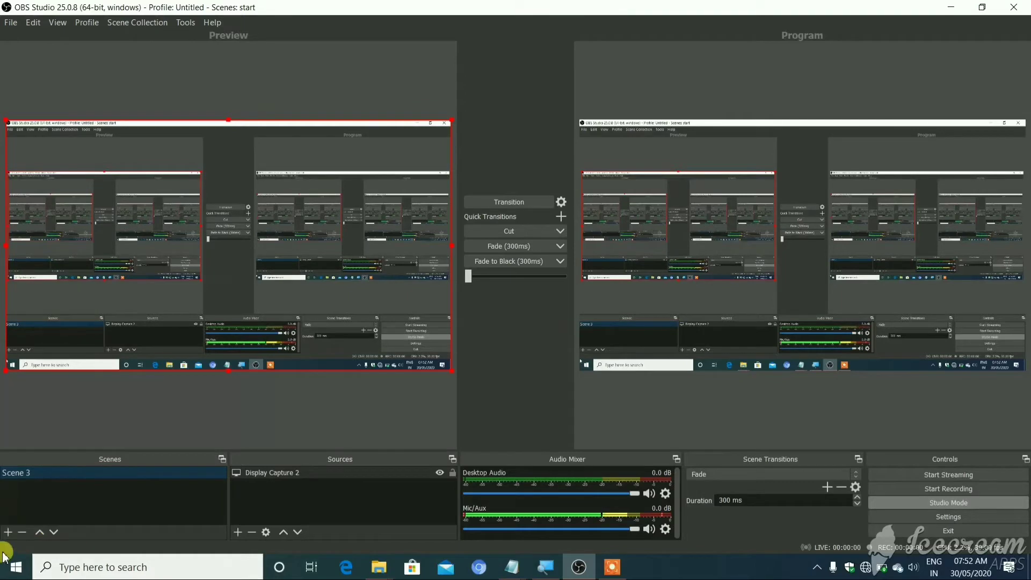
# Add two new scenes, Scene 2 and Scene 4, keeping their suggested names.
pyautogui.click(8, 533)
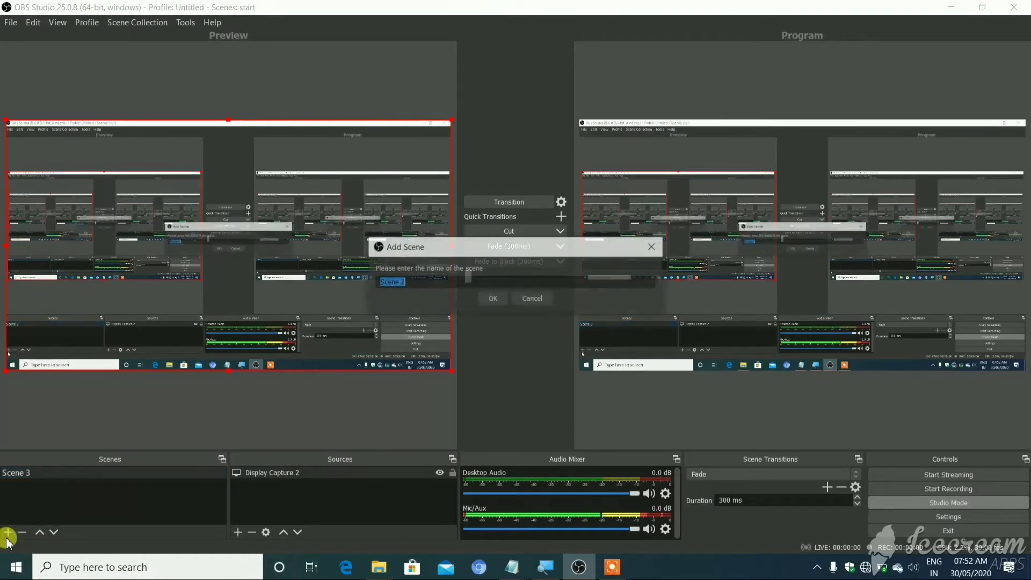
pyautogui.click(483, 304)
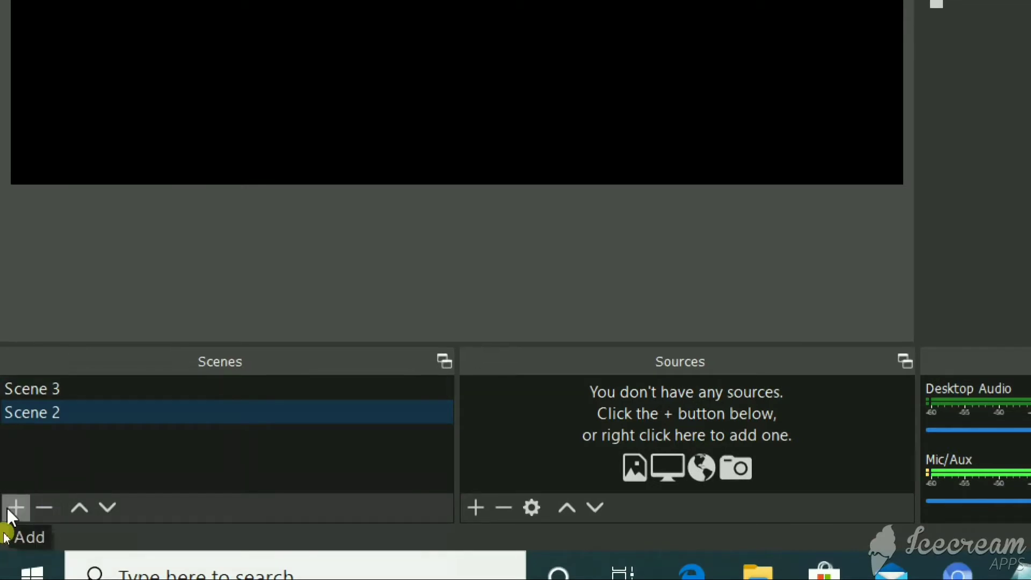
pyautogui.click(15, 508)
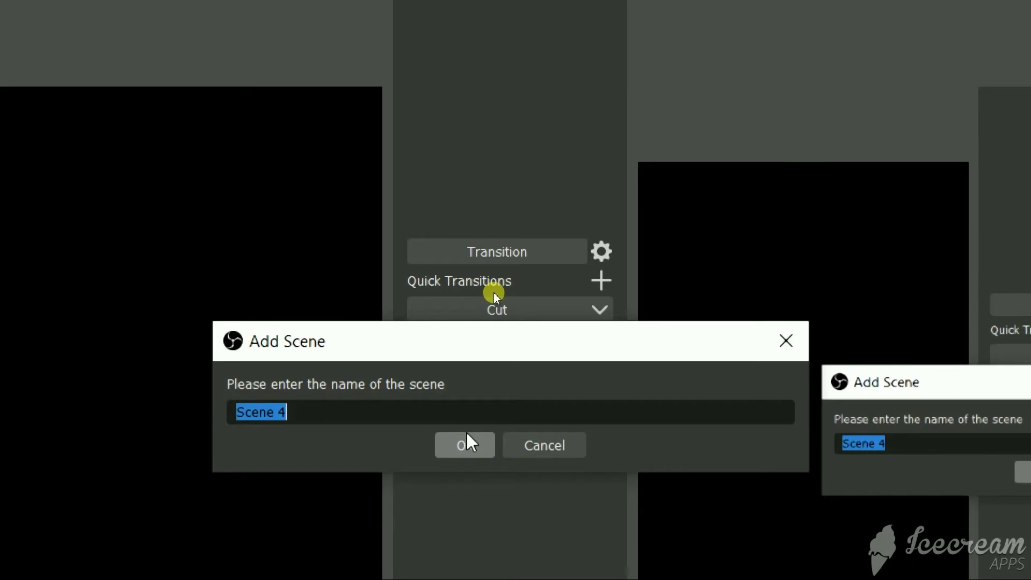
pyautogui.click(466, 433)
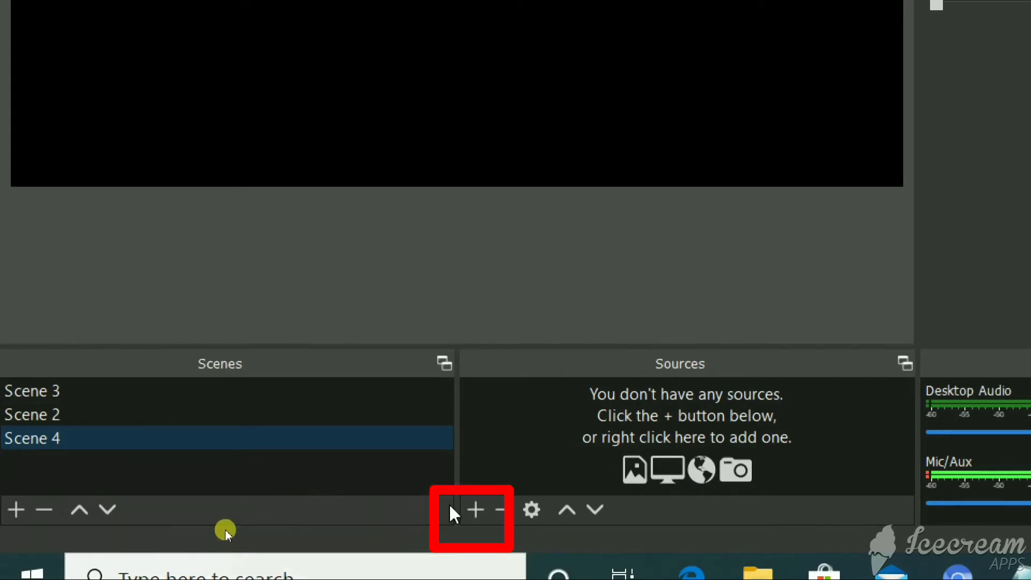
# Add a new Display Capture source to Scene 4, capturing Display 1 with the cursor included.
pyautogui.click(476, 510)
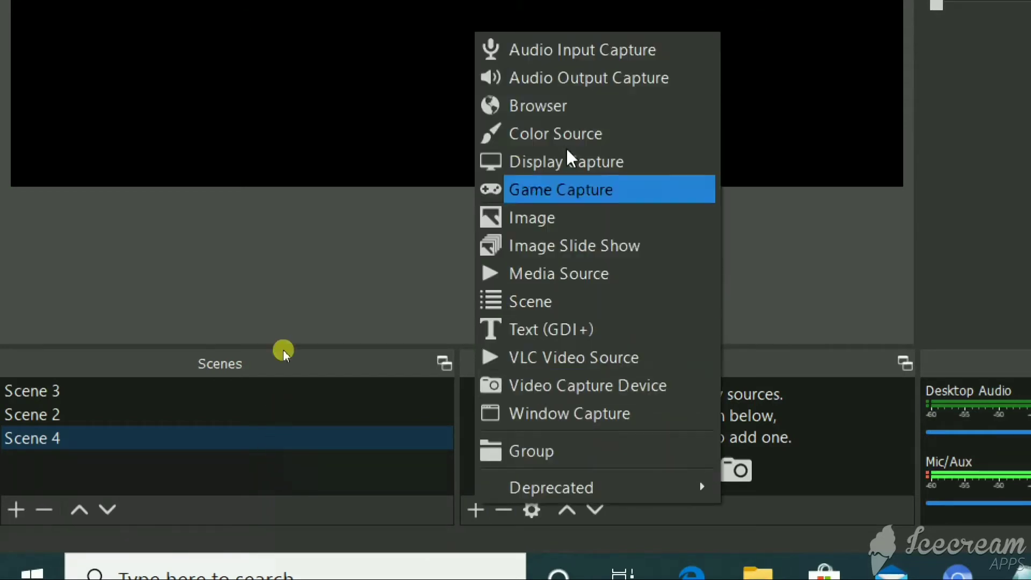
pyautogui.click(560, 157)
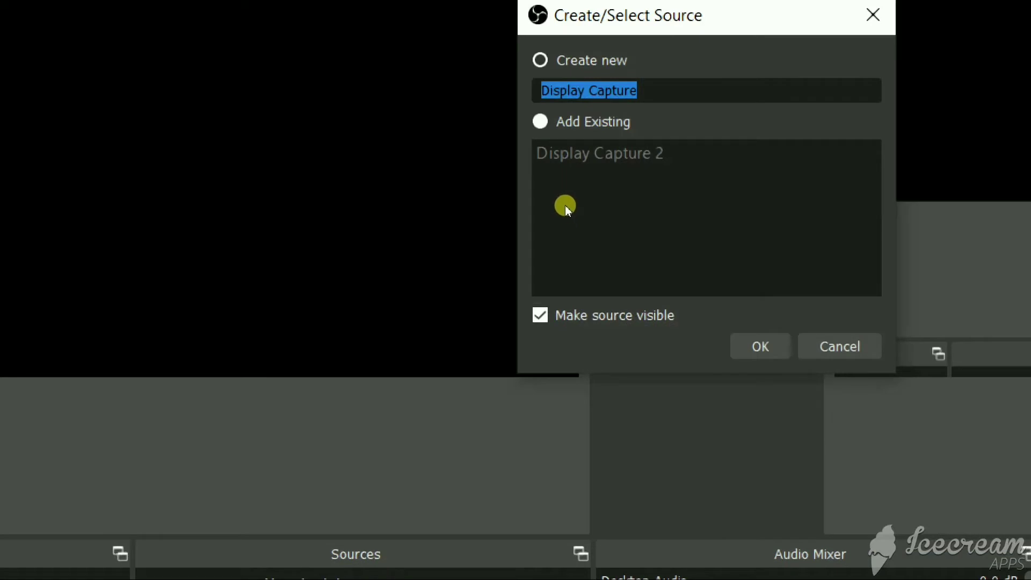
pyautogui.press('Return')
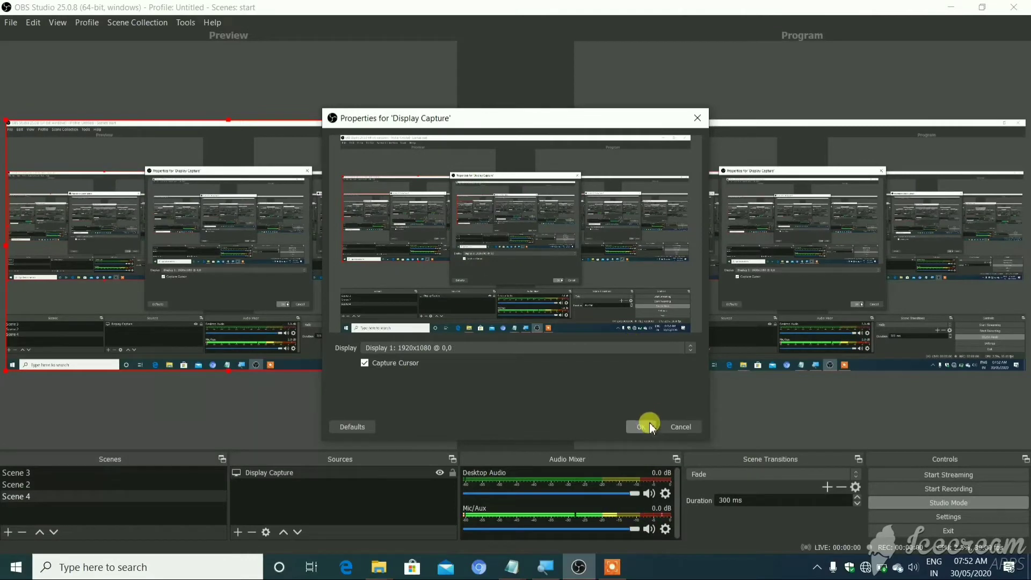
pyautogui.click(650, 426)
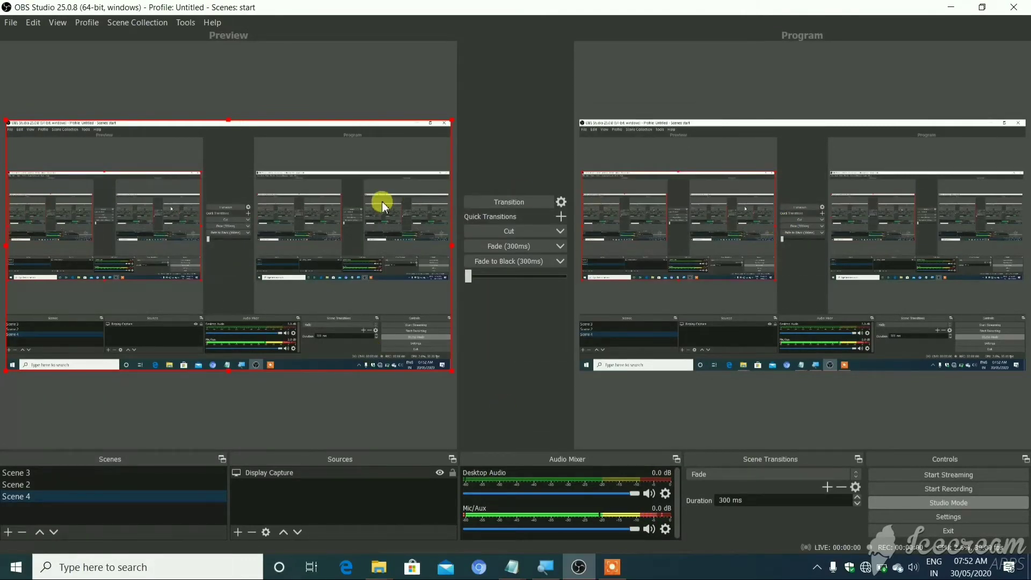
# Preview Scene 2 and Scene 3 to compare their contents, and return to Scene 4.
pyautogui.click(55, 482)
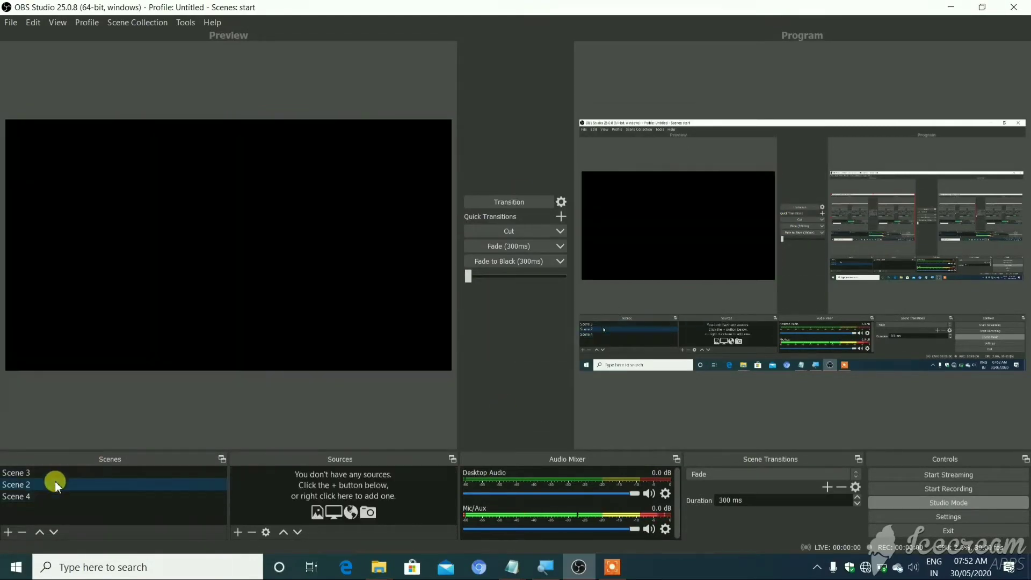
pyautogui.click(39, 472)
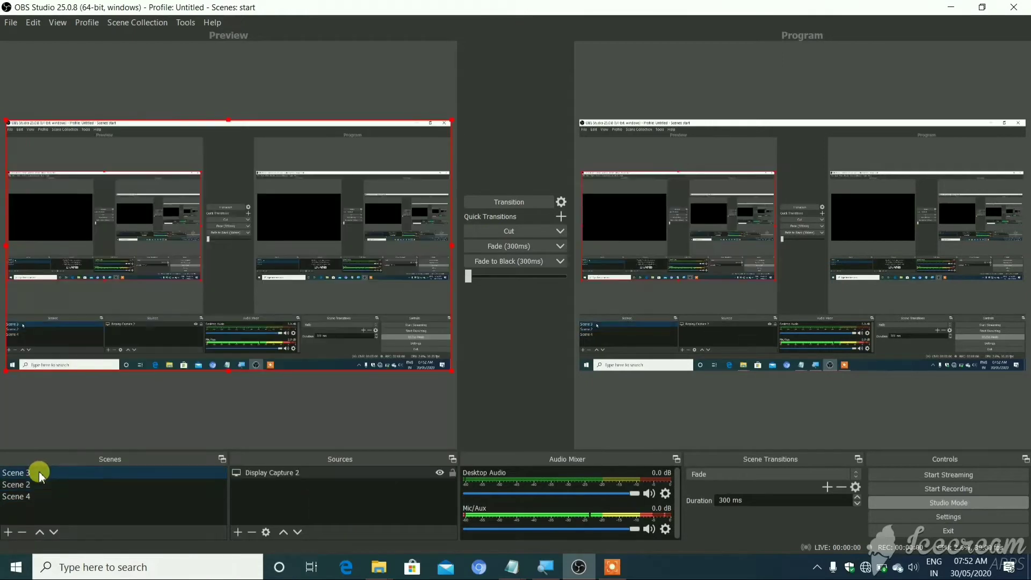
pyautogui.click(26, 499)
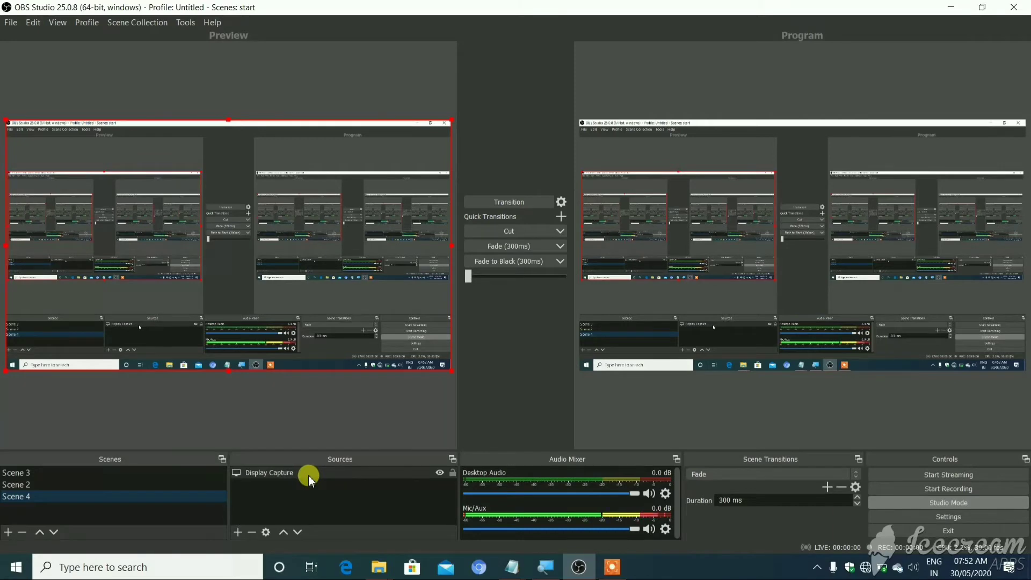
# Add a new Video Capture Device source to Scene 4 with the default device settings.
pyautogui.click(240, 528)
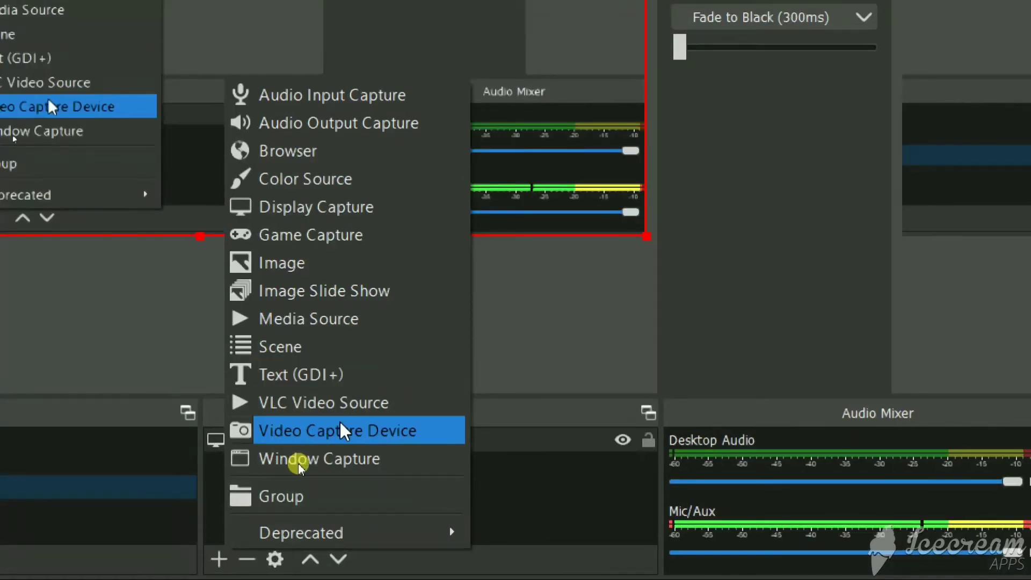
pyautogui.click(344, 432)
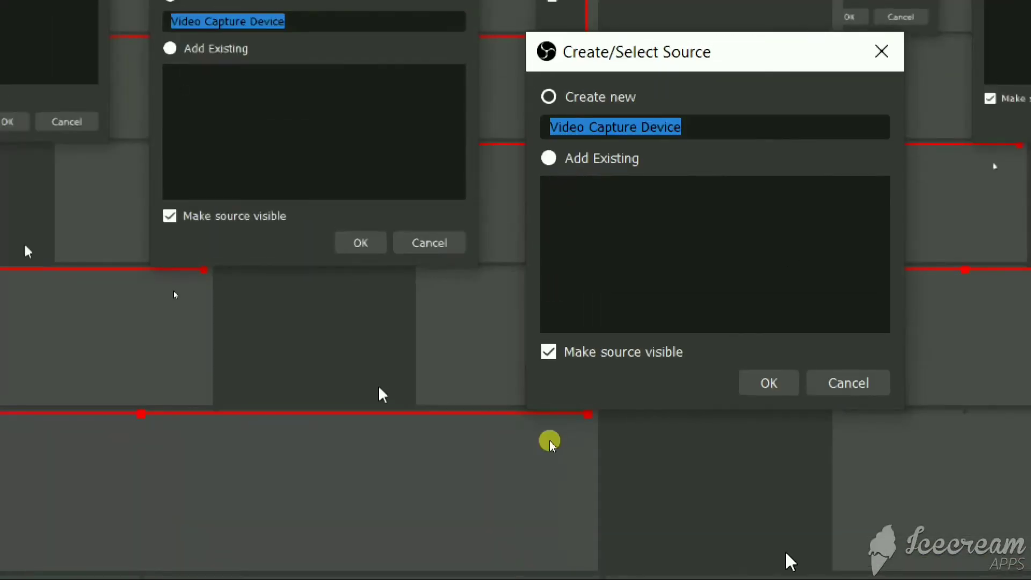
pyautogui.click(801, 344)
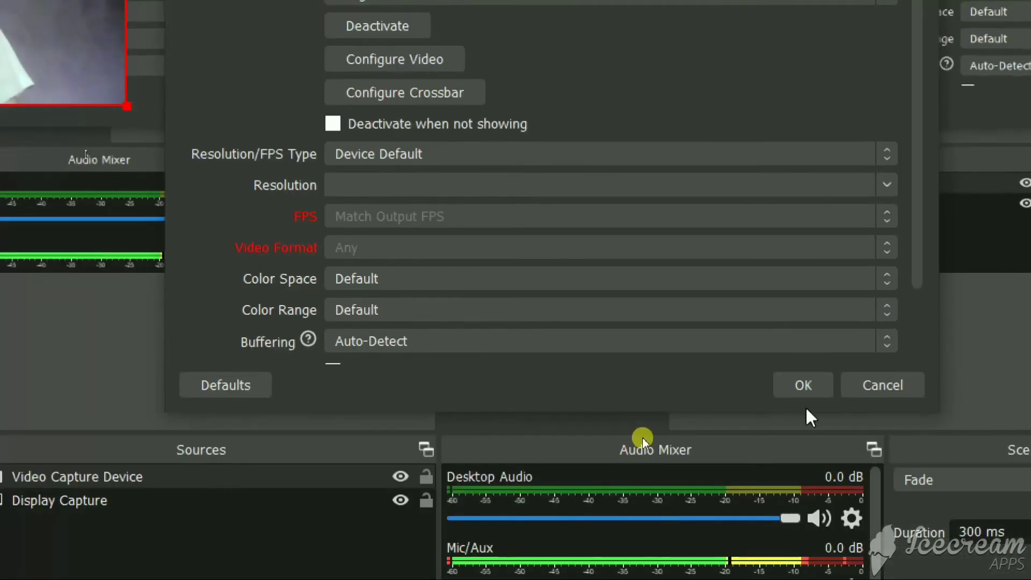
pyautogui.click(779, 493)
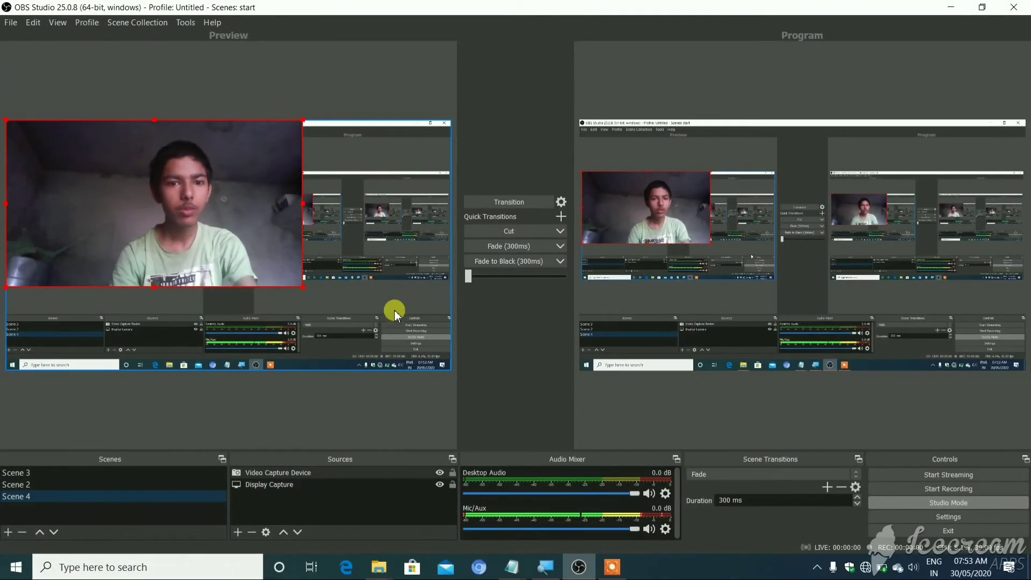
# Shrink the webcam overlay to about a third of the canvas width and place it slightly below and left of the canvas centre.
pyautogui.moveTo(299, 283); pyautogui.dragTo(202, 249)
pyautogui.moveTo(111, 203); pyautogui.dragTo(380, 302)
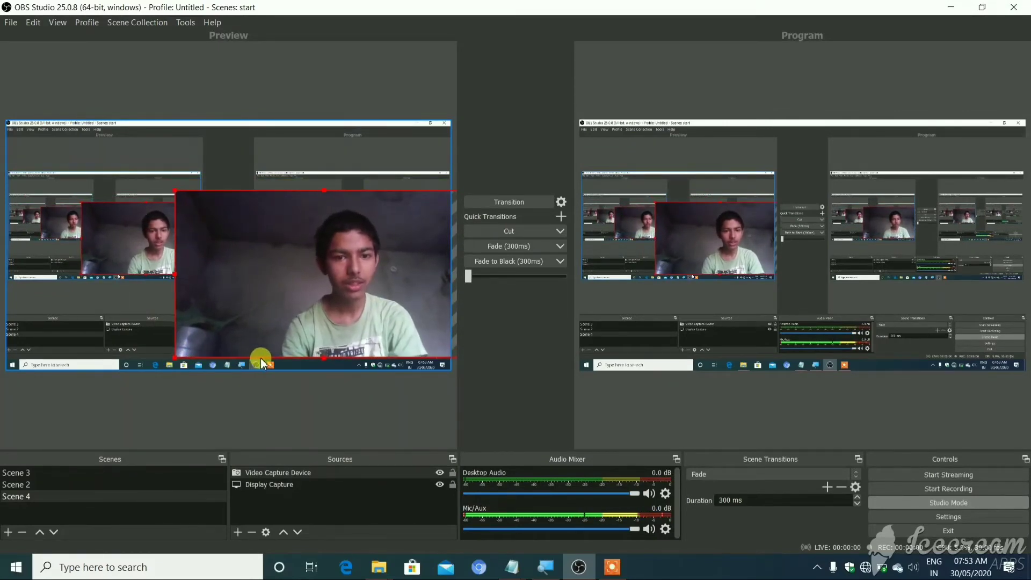
pyautogui.moveTo(285, 314); pyautogui.dragTo(44, 327)
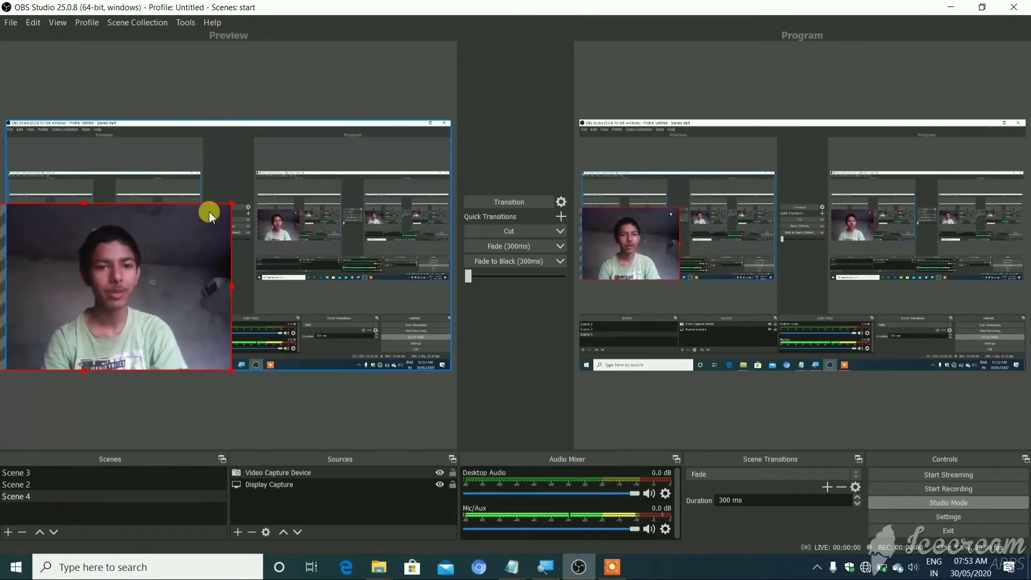
pyautogui.moveTo(231, 203); pyautogui.dragTo(96, 284)
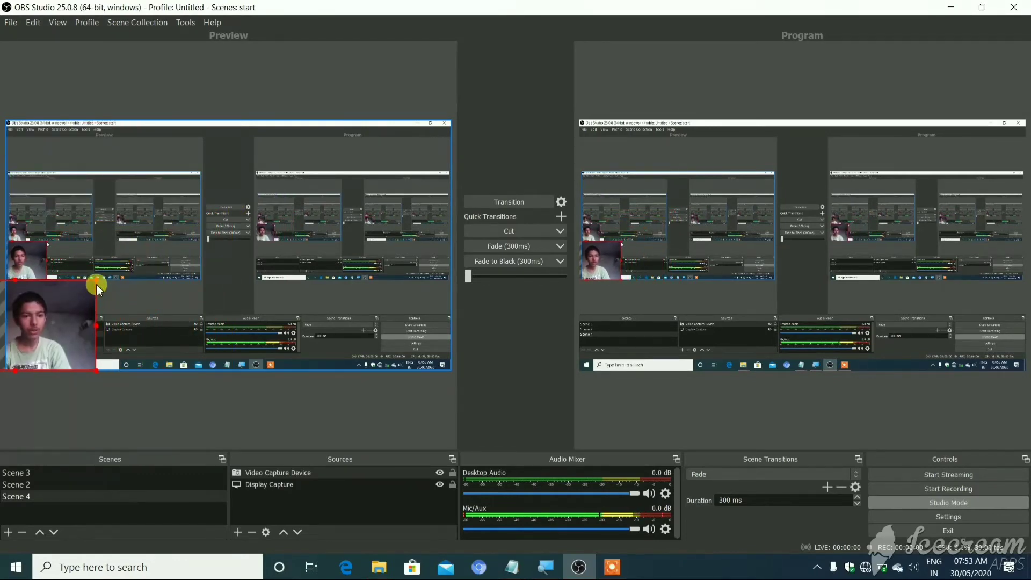
pyautogui.moveTo(58, 316); pyautogui.dragTo(70, 314)
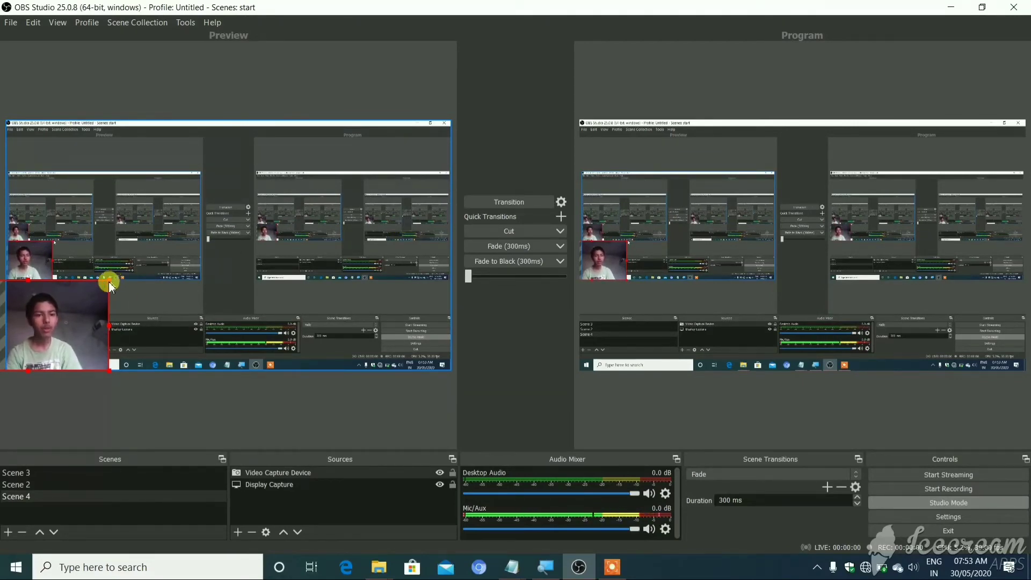
pyautogui.moveTo(96, 294); pyautogui.dragTo(254, 233)
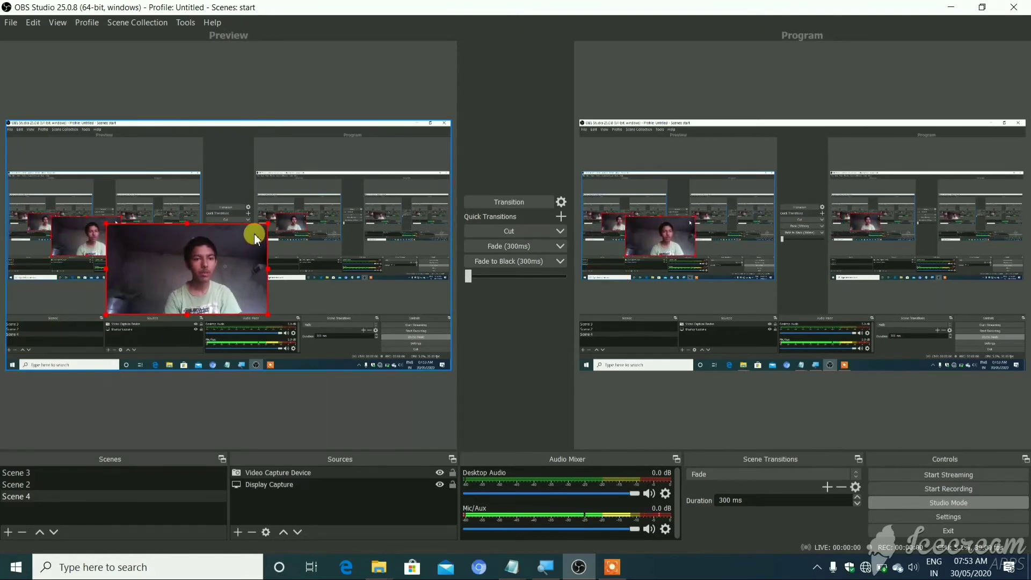
pyautogui.click(172, 254)
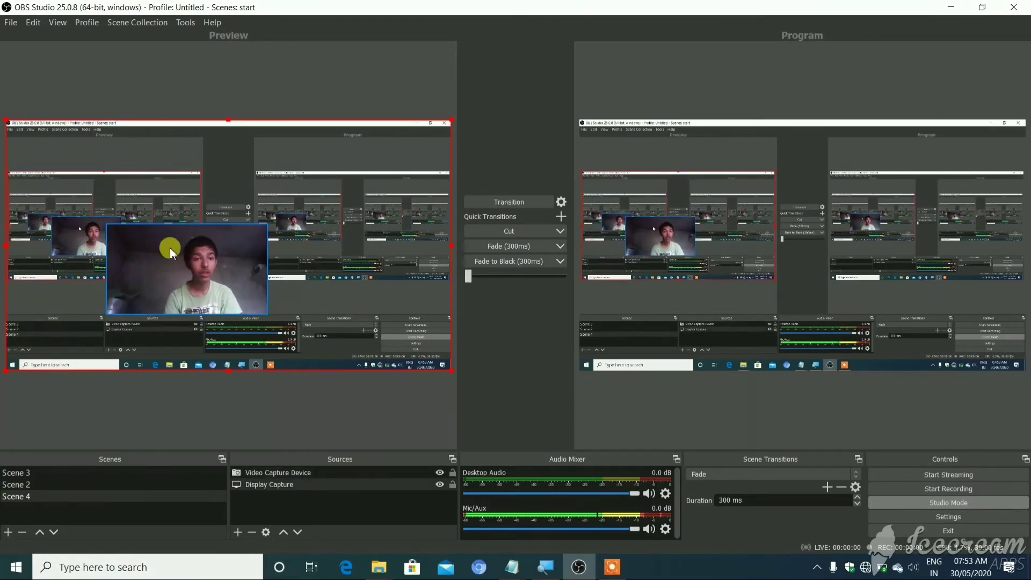
# Switch to Scene 3, review the Hotkeys and Video settings, and close the settings without changes.
pyautogui.click(127, 469)
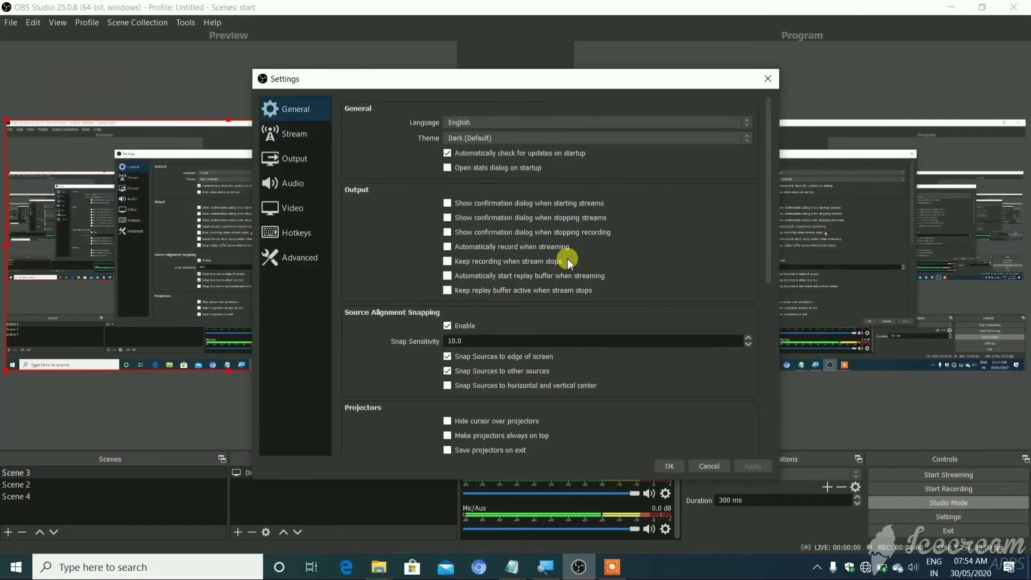
pyautogui.click(298, 232)
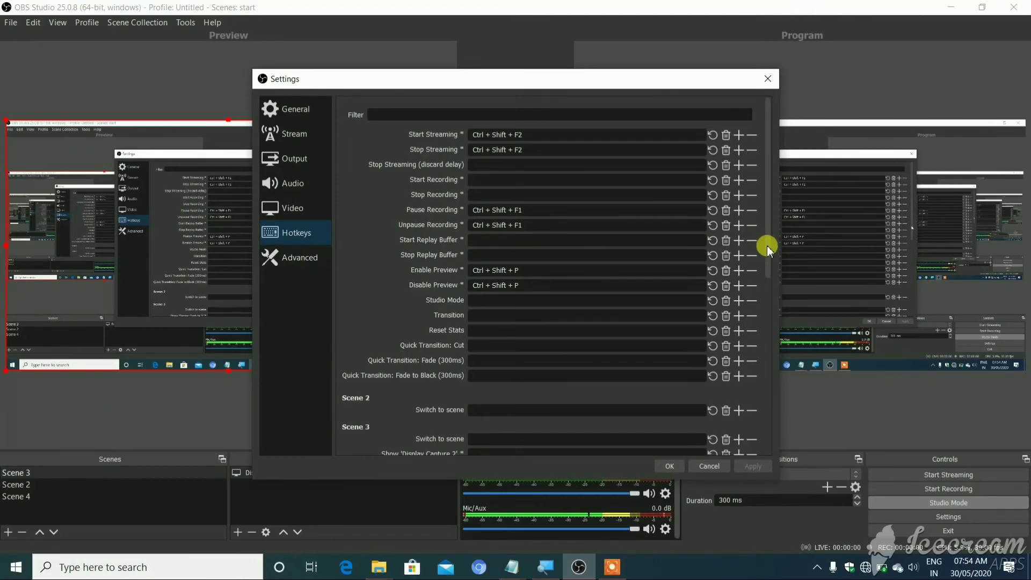
pyautogui.scroll(-10, 762, 289)
pyautogui.scroll(10, 712, 193)
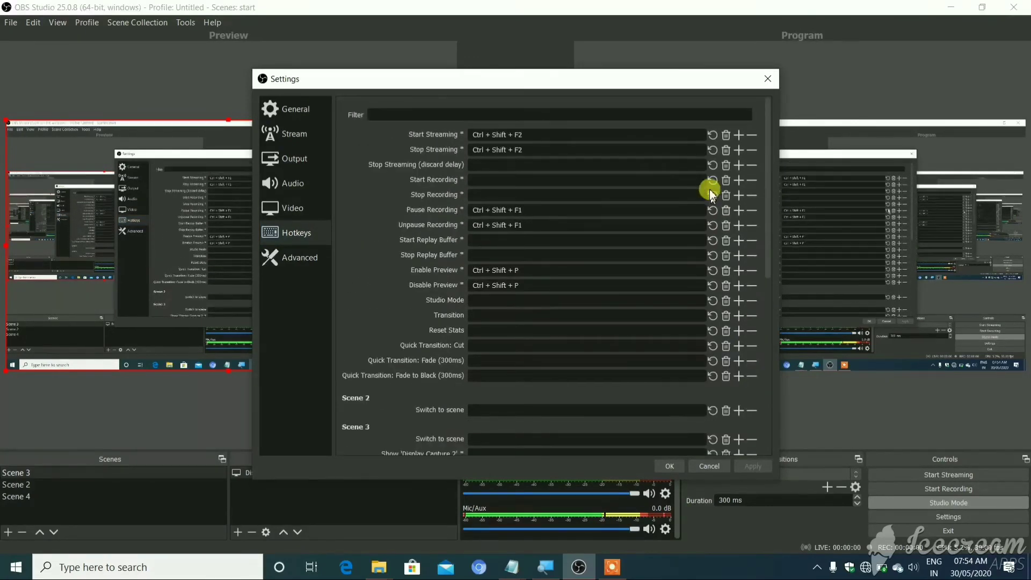
pyautogui.click(282, 214)
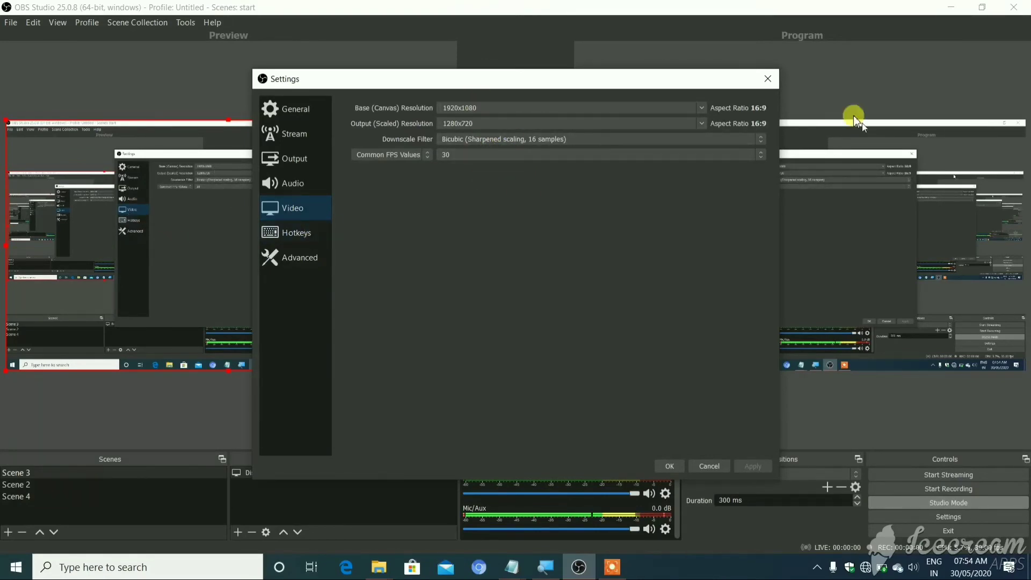
pyautogui.click(774, 79)
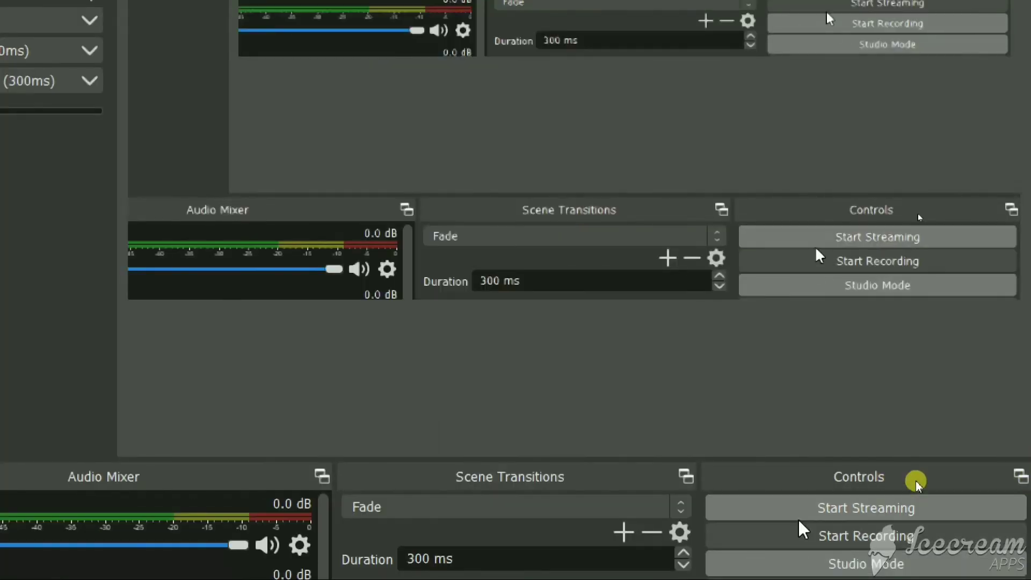
# Try to start streaming and dismiss the stream setup dialog.
pyautogui.click(900, 239)
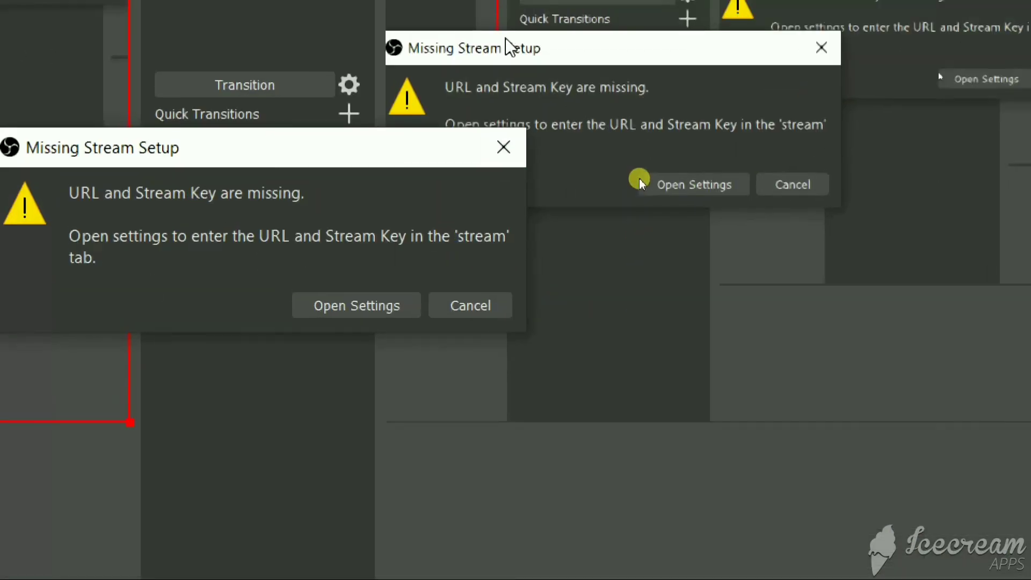
pyautogui.click(502, 161)
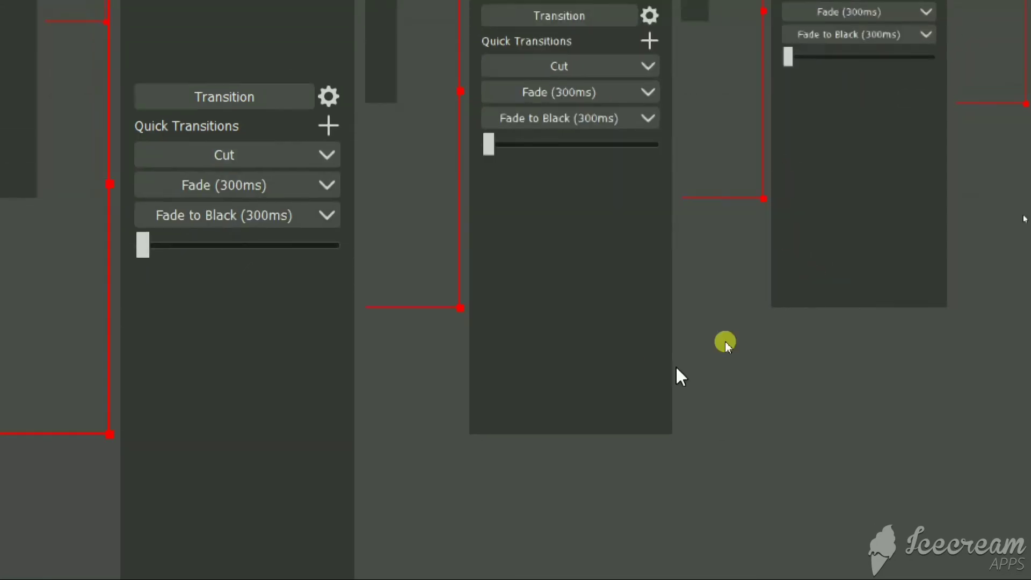